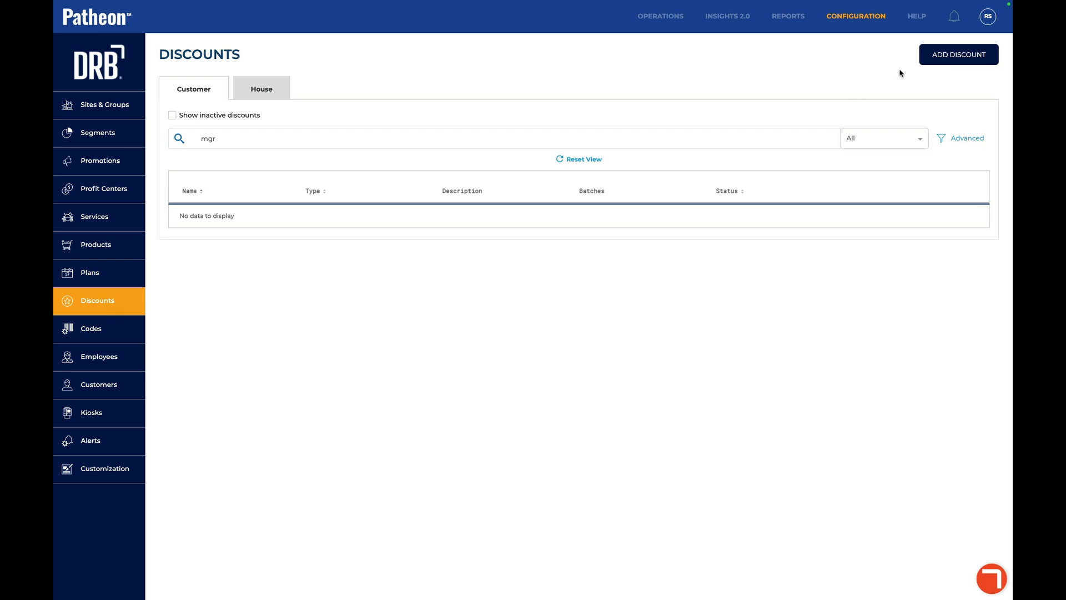
- Add a discount named 'Open Price Discount' that applies to Customers
{"action": "left_click", "coordinate": [946, 61]}
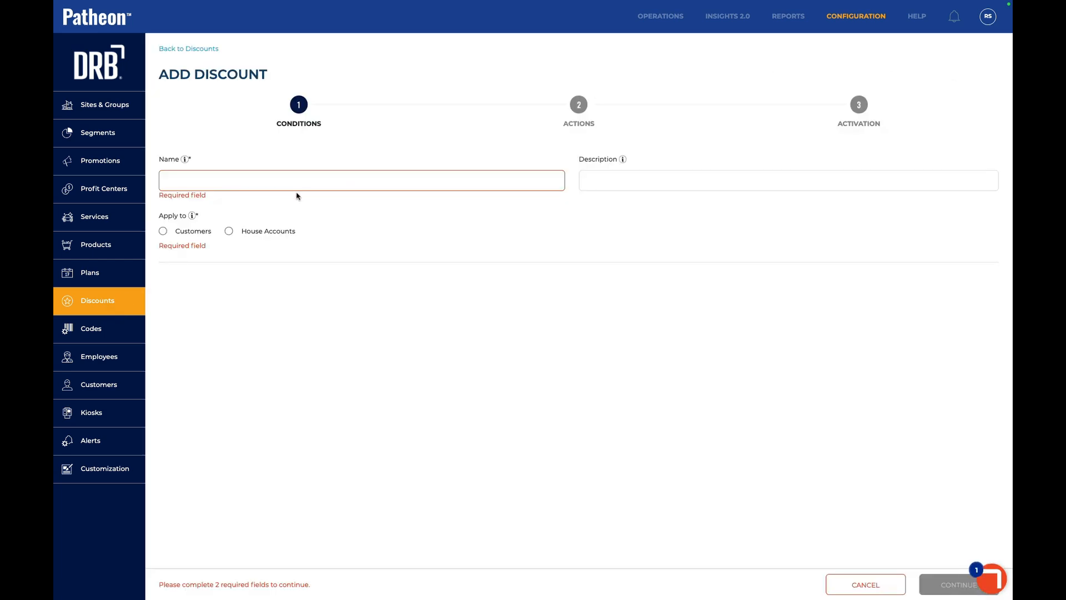
{"action": "left_click", "coordinate": [281, 182]}
{"action": "type", "text": "O"}
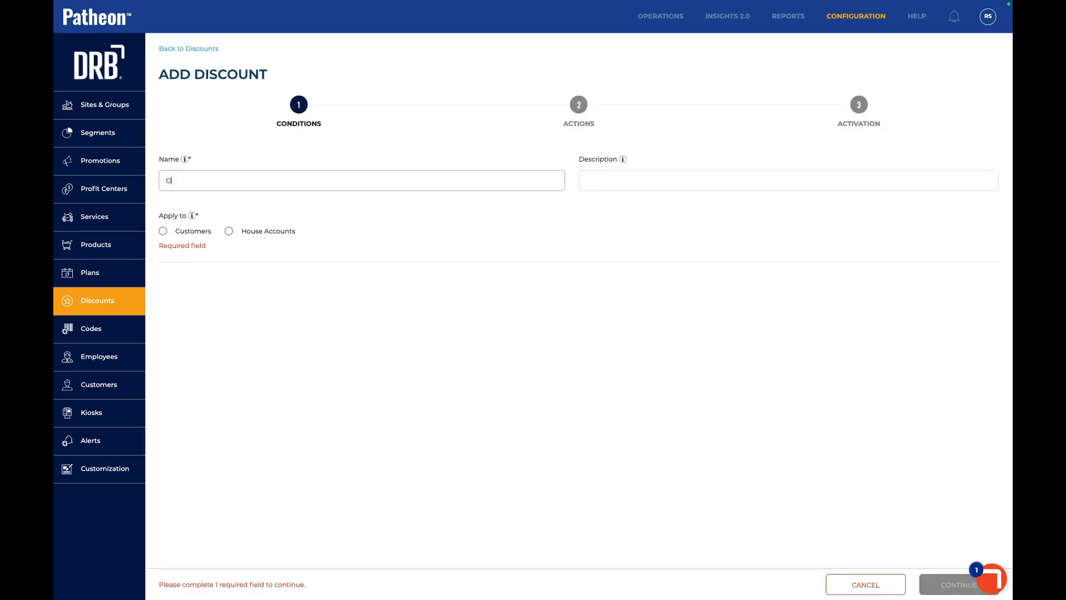
{"action": "type", "text": "pen Price Discount"}
{"action": "left_click", "coordinate": [162, 232]}
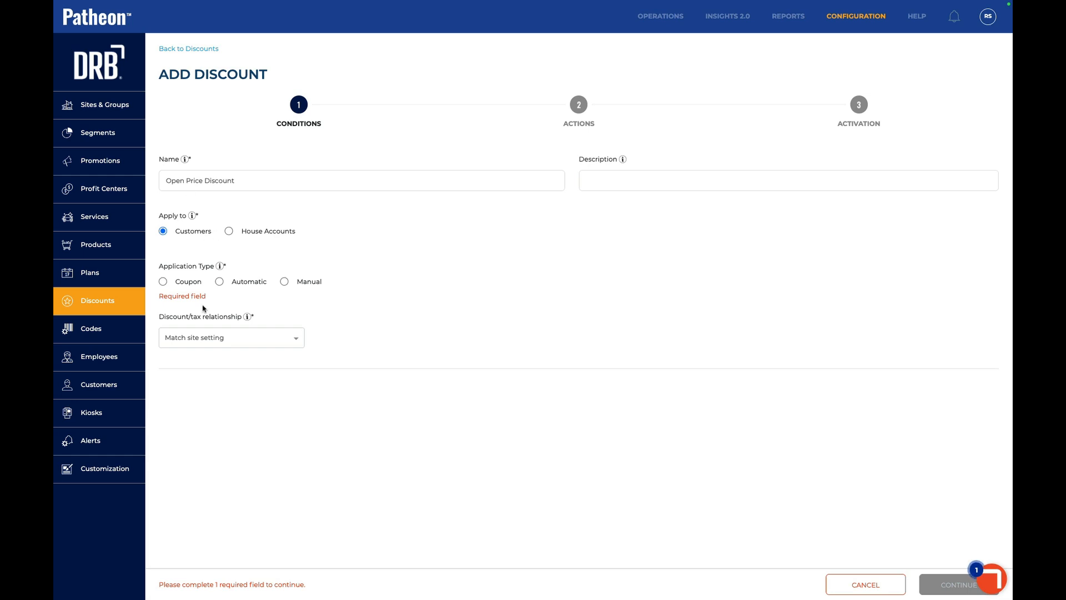
- Set the application type to Coupon and the discount/tax relationship to 'Apply discount after tax'
{"action": "left_click", "coordinate": [162, 282]}
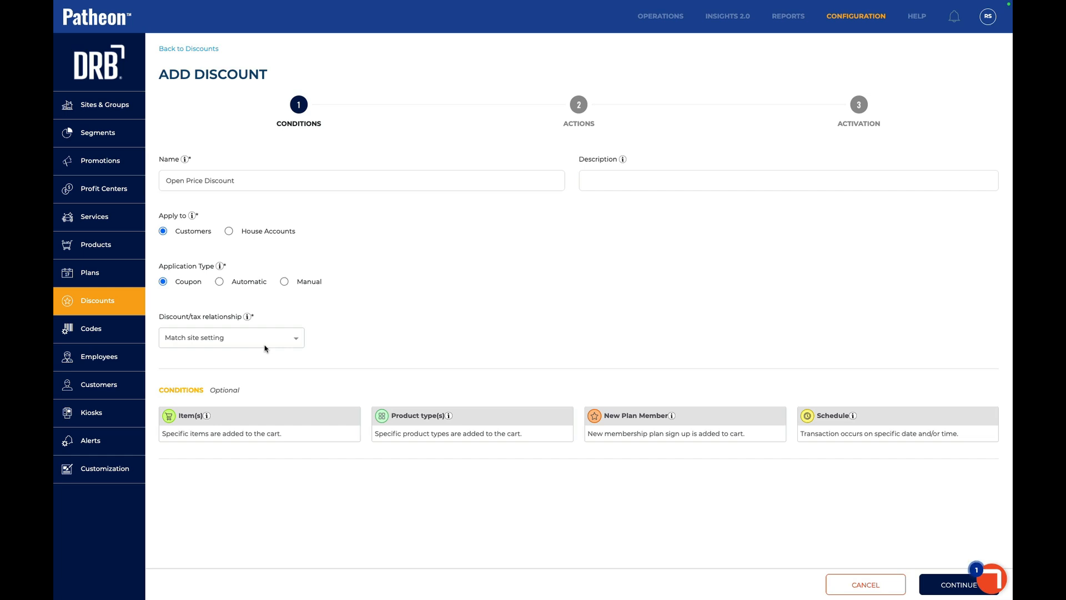
{"action": "left_click", "coordinate": [227, 335]}
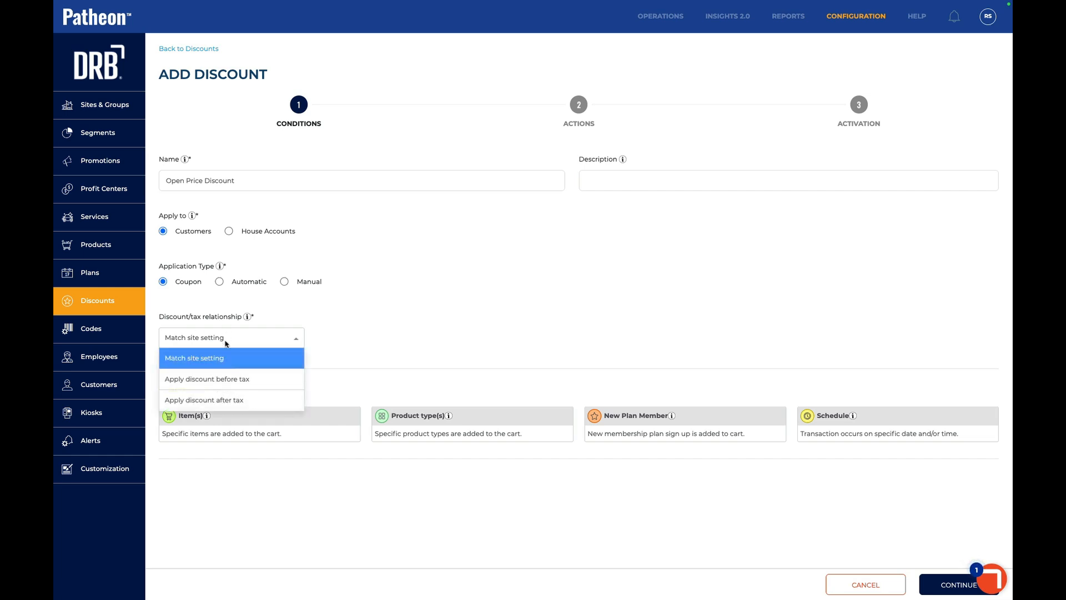
{"action": "left_click", "coordinate": [232, 400]}
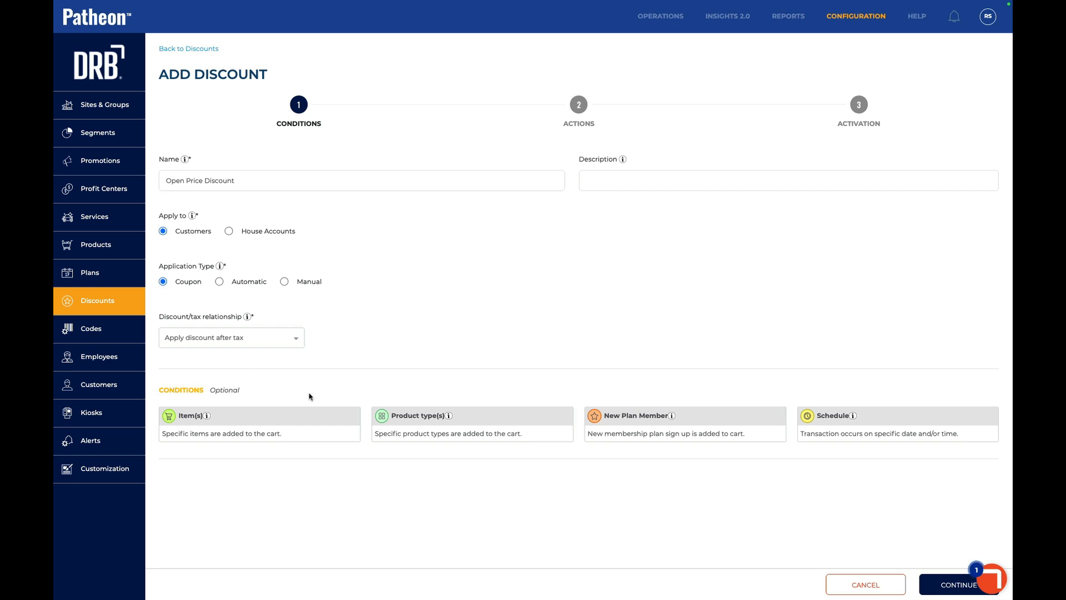
- Make the discount an Open Value with a 50 USD maximum discount value
{"action": "left_click", "coordinate": [934, 583]}
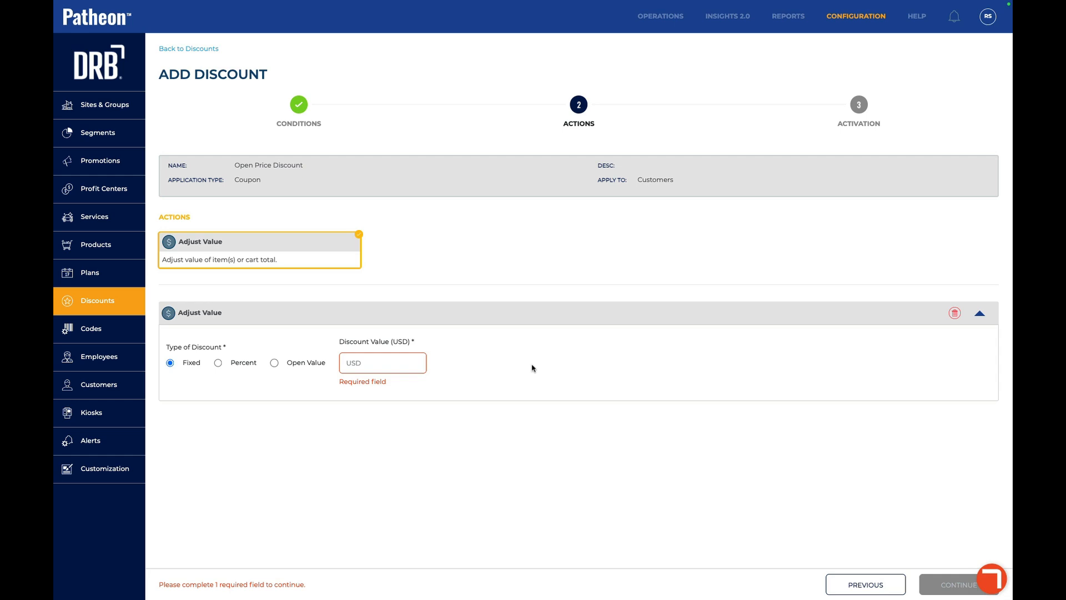
{"action": "left_click", "coordinate": [274, 363]}
{"action": "left_click", "coordinate": [361, 363]}
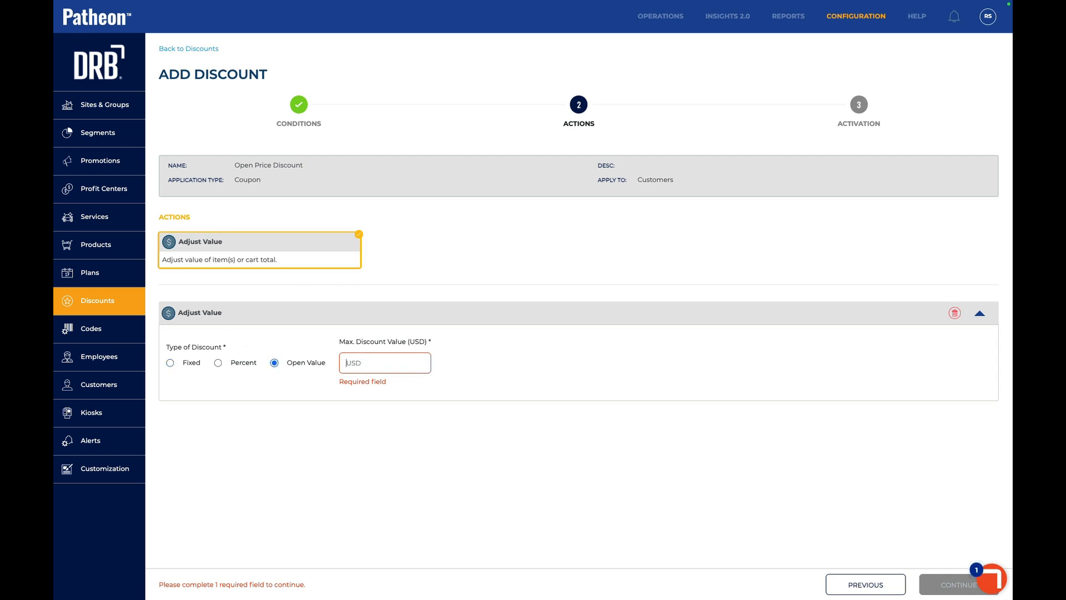
{"action": "type", "text": "50"}
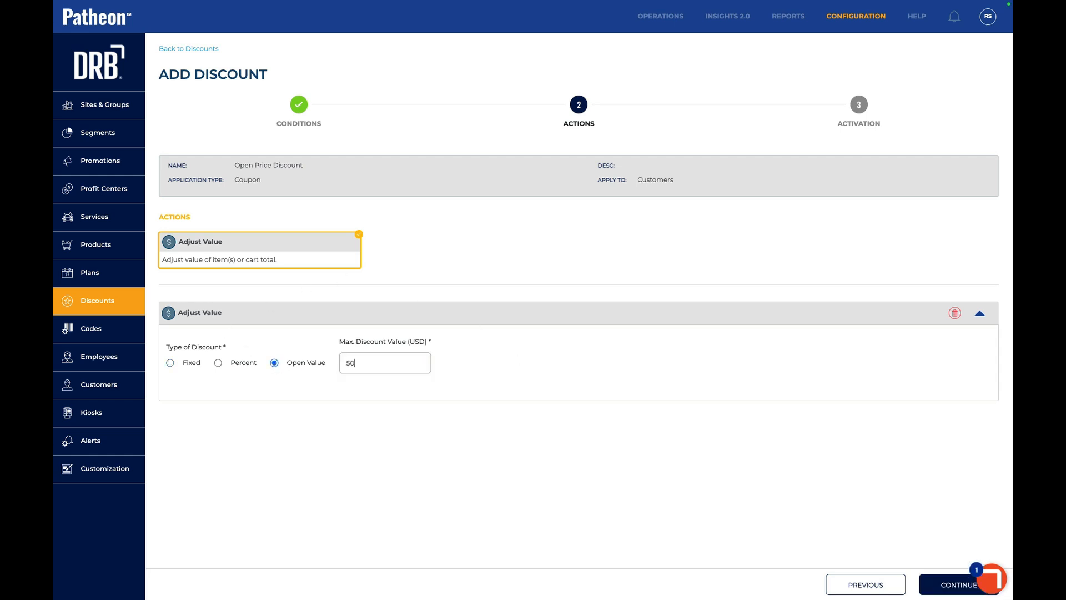
{"action": "left_click", "coordinate": [929, 577]}
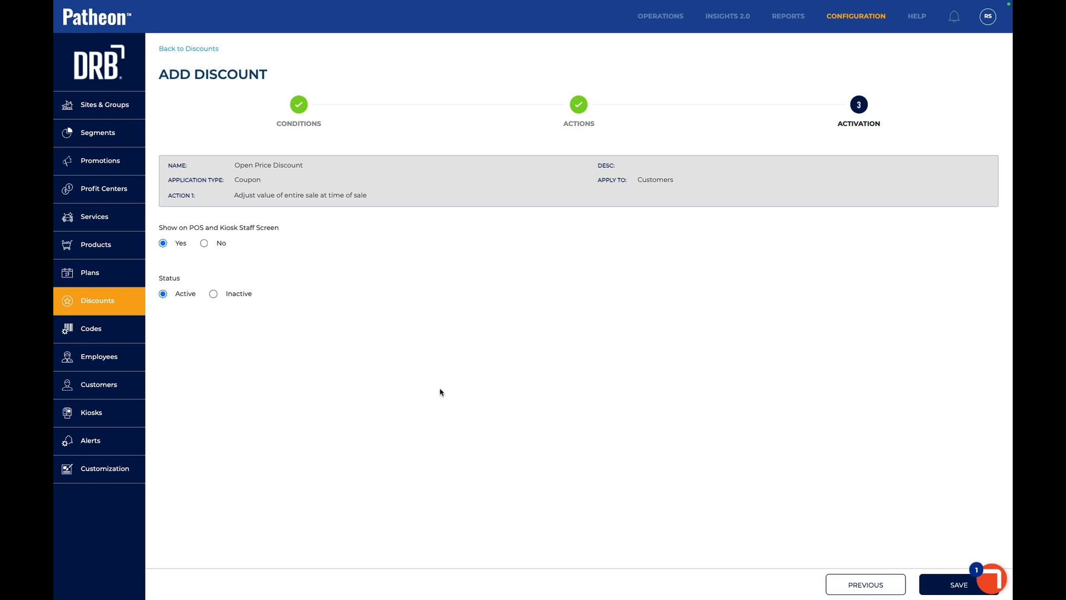
- Save the discount and start creating a single coupon code for it
{"action": "left_click", "coordinate": [941, 586]}
{"action": "left_click", "coordinate": [562, 330]}
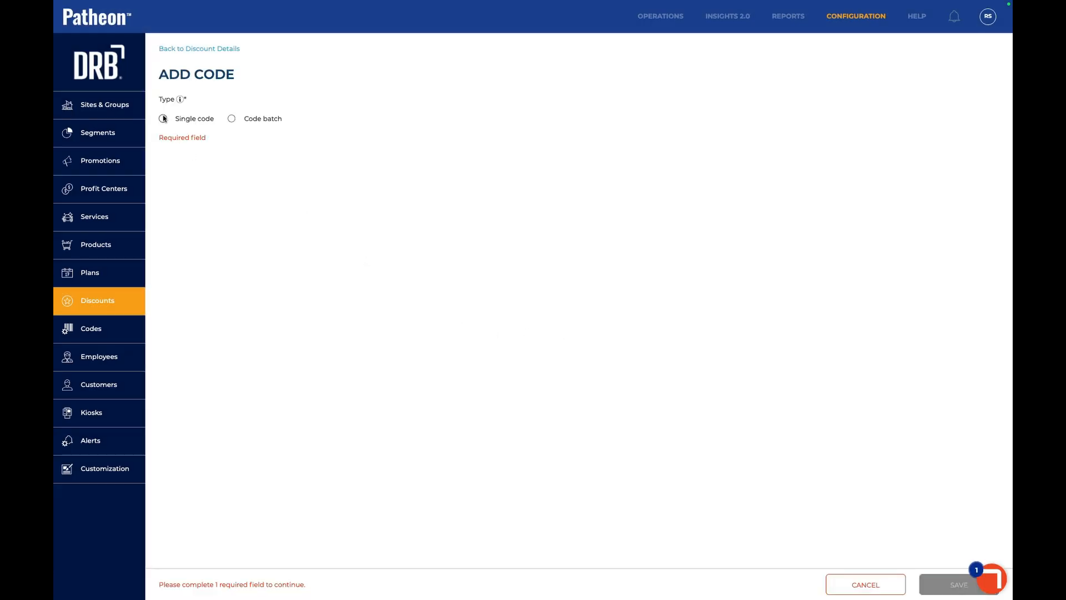
{"action": "left_click", "coordinate": [164, 118]}
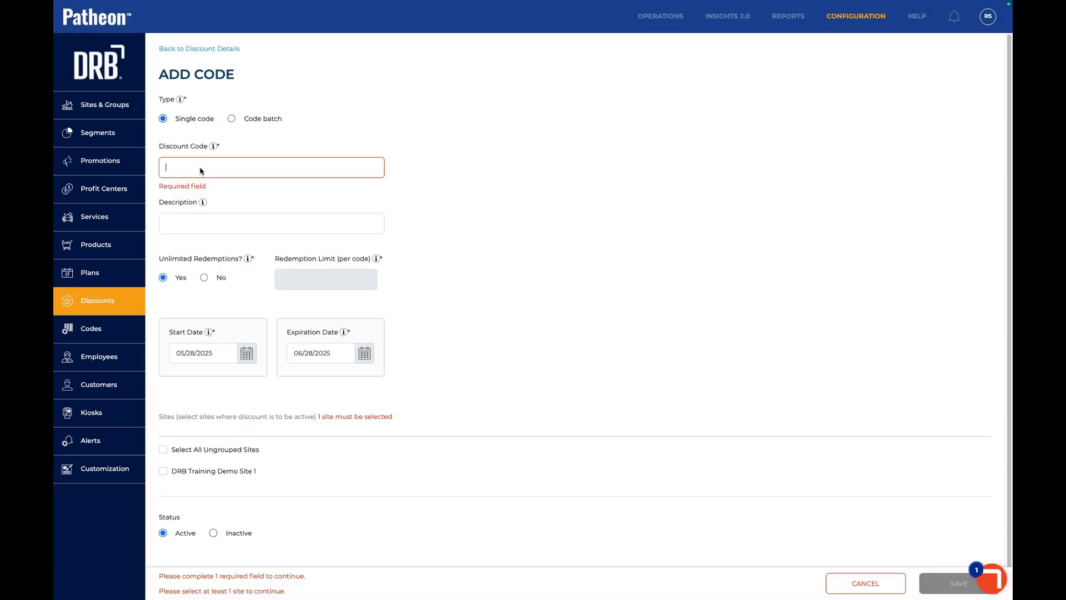
- Save code OPNDSC, expiring 10/31/2025, for all ungrouped sites
{"action": "left_click", "coordinate": [201, 171]}
{"action": "type", "text": "OP"}
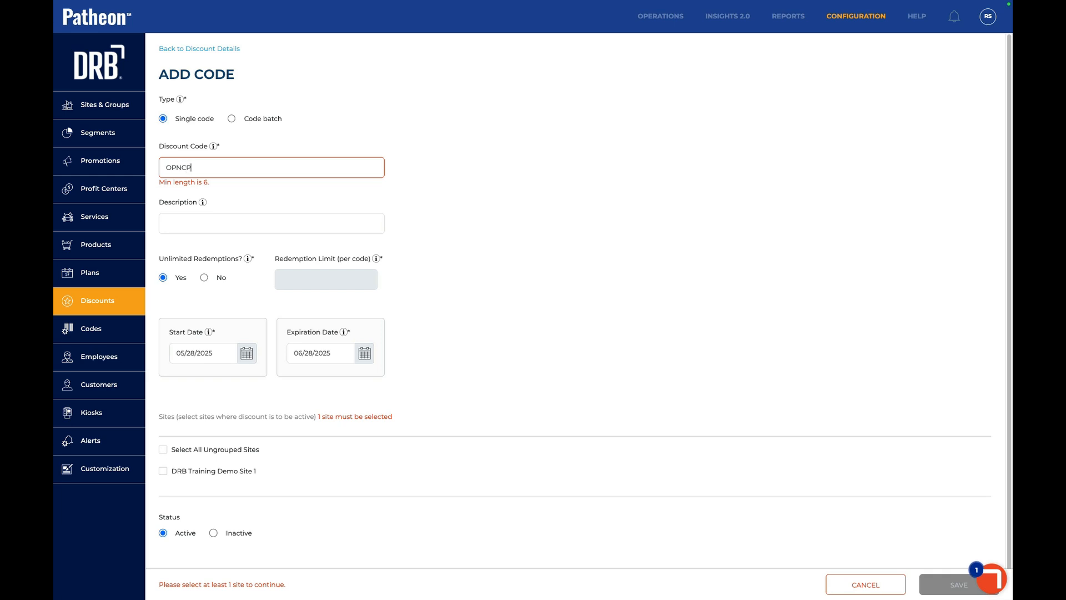
{"action": "type", "text": "NDSC"}
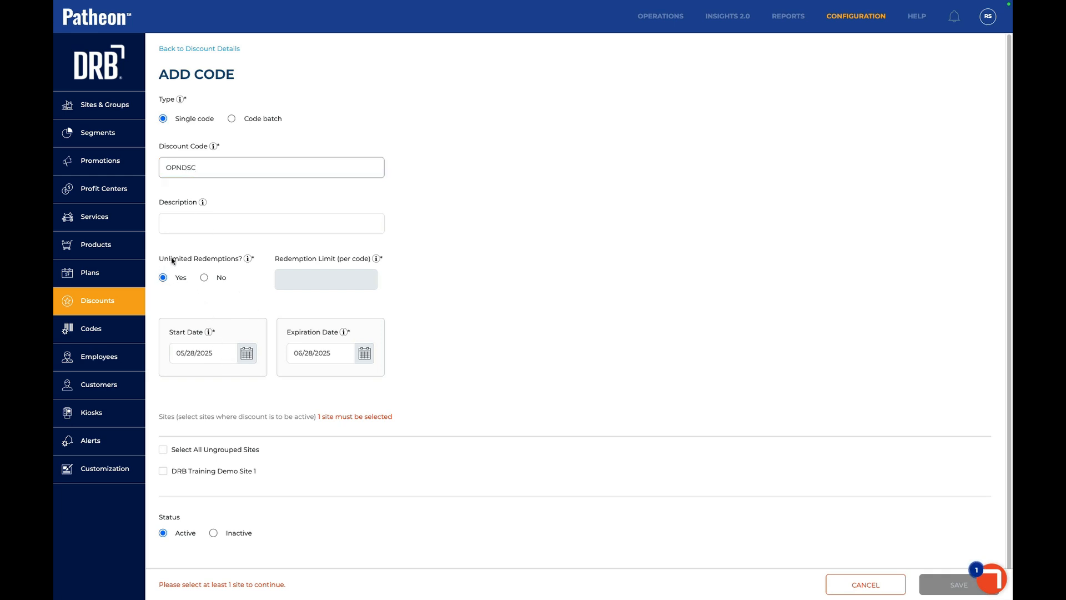
{"action": "left_click", "coordinate": [365, 353]}
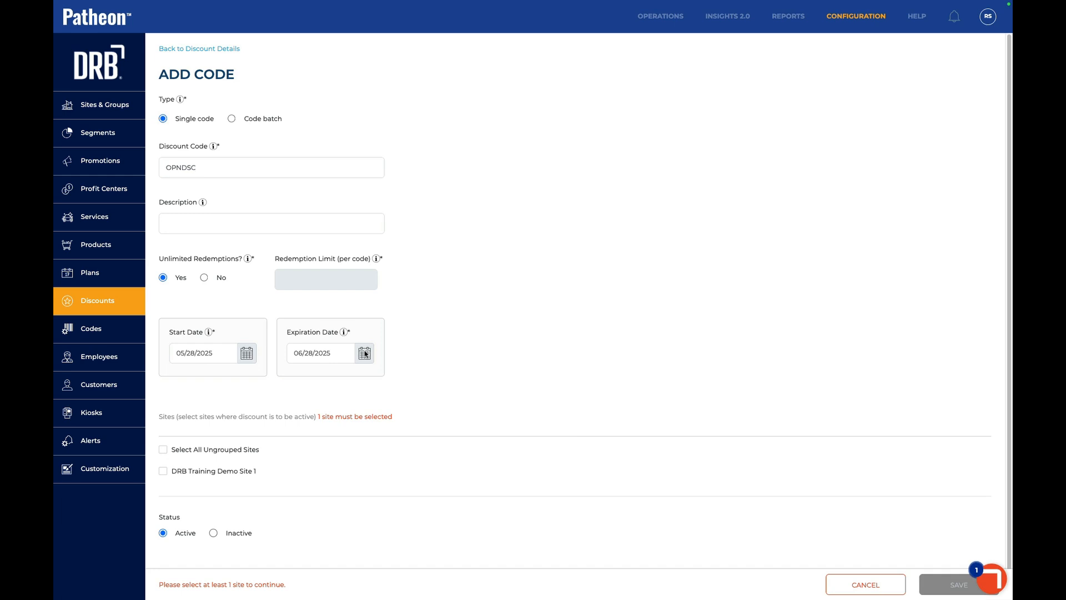
{"action": "left_click", "coordinate": [547, 255]}
{"action": "left_click", "coordinate": [547, 254]}
{"action": "left_click", "coordinate": [547, 254]}
{"action": "left_click", "coordinate": [548, 255]}
{"action": "left_click", "coordinate": [519, 413]}
{"action": "left_click", "coordinate": [163, 449]}
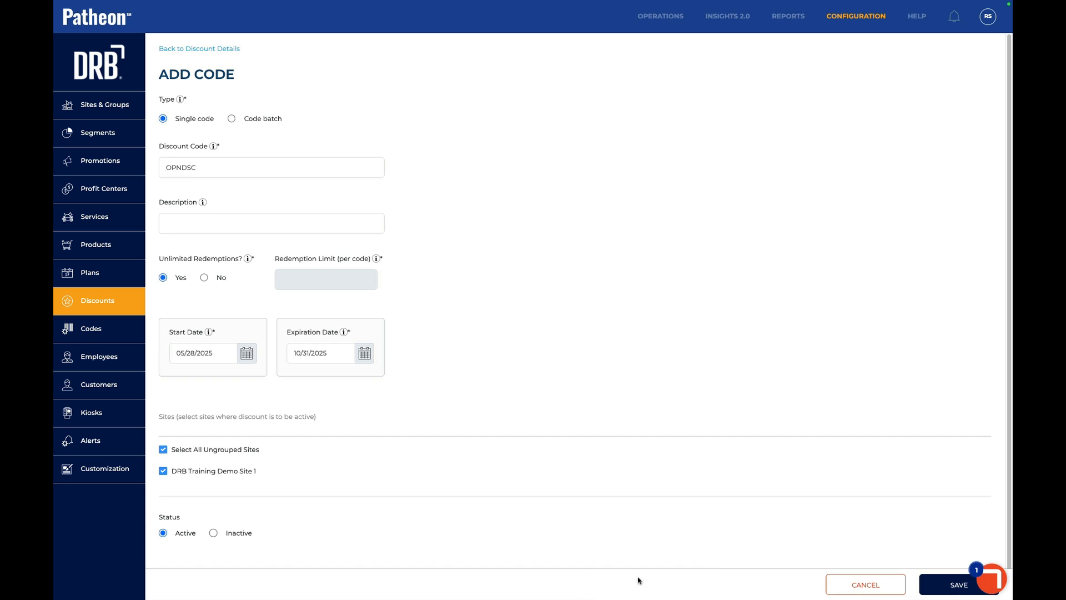
{"action": "left_click", "coordinate": [934, 591]}
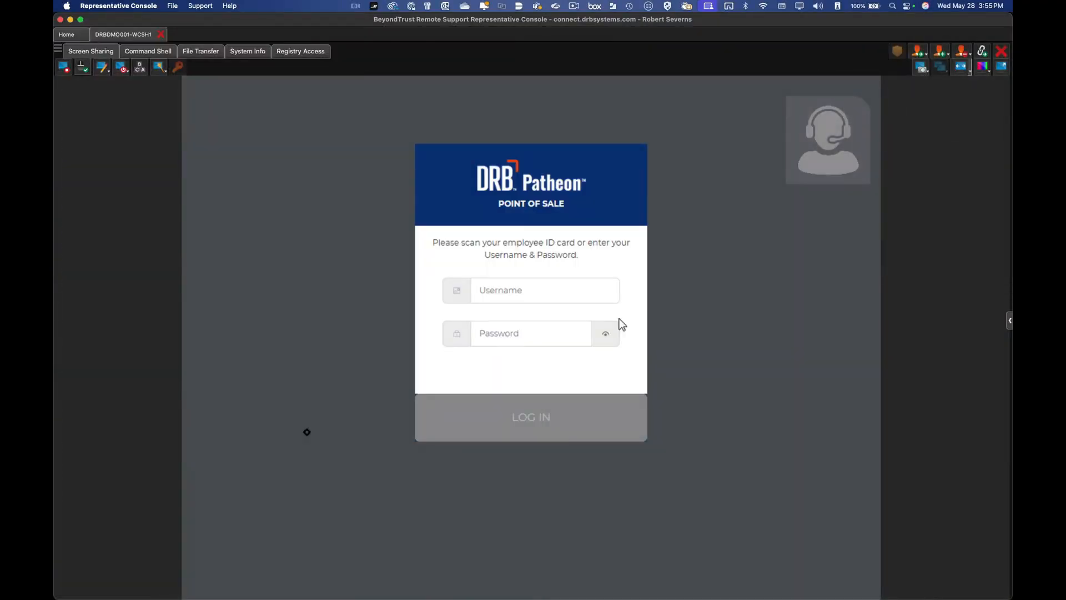
- Sign in to the POS with the username and password, then add a Good Wash for a $12.00 total
{"action": "left_click", "coordinate": [471, 245]}
{"action": "type", "text": "demouser"}
{"action": "key", "text": "Tab"}
{"action": "type", "text": "1234"}
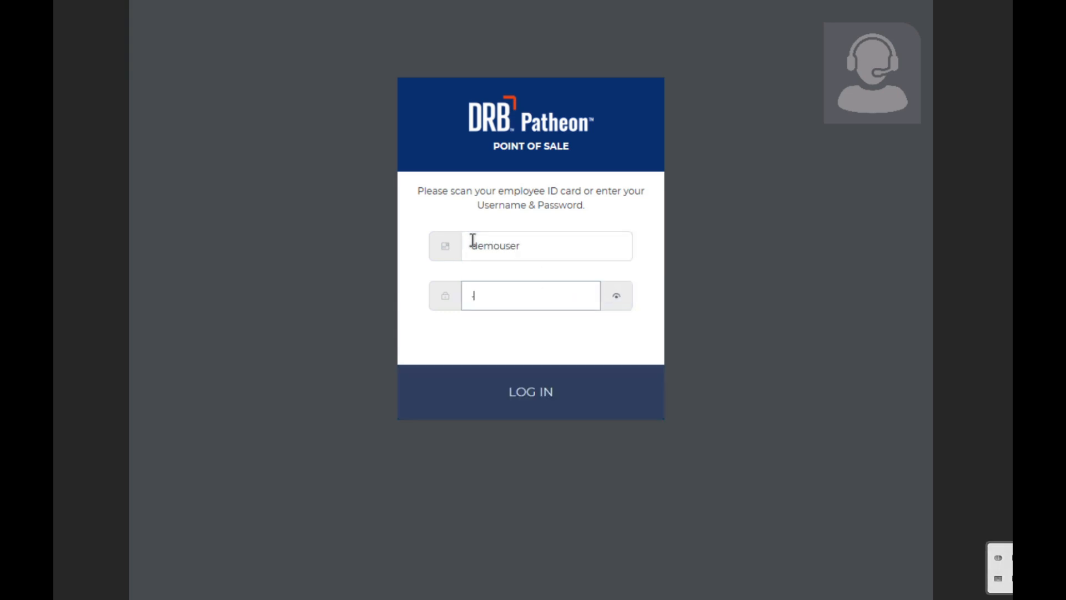
{"action": "key", "text": "Return"}
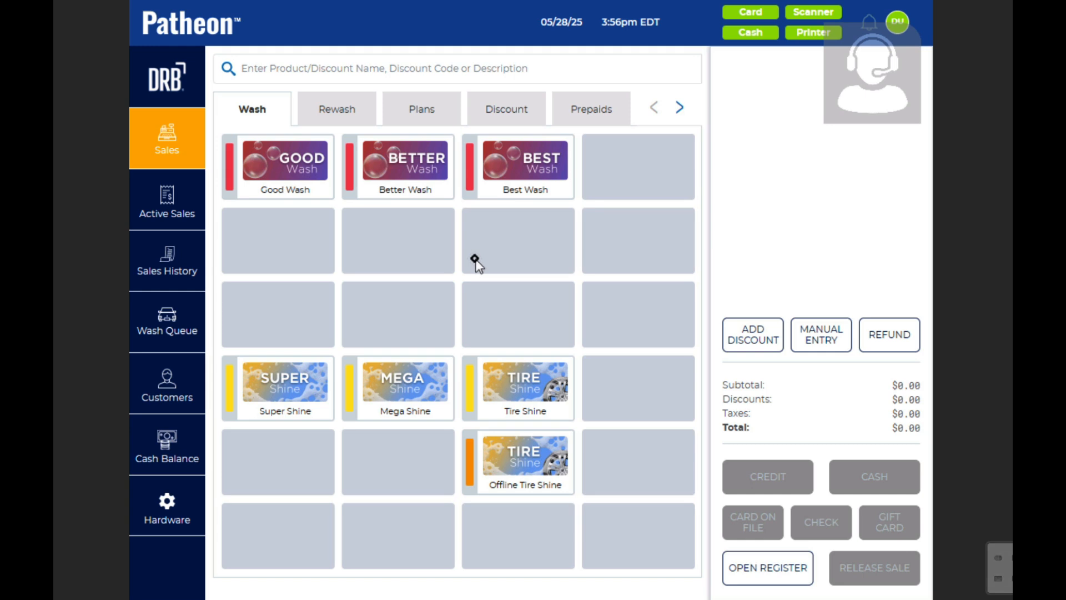
{"action": "left_click", "coordinate": [289, 176]}
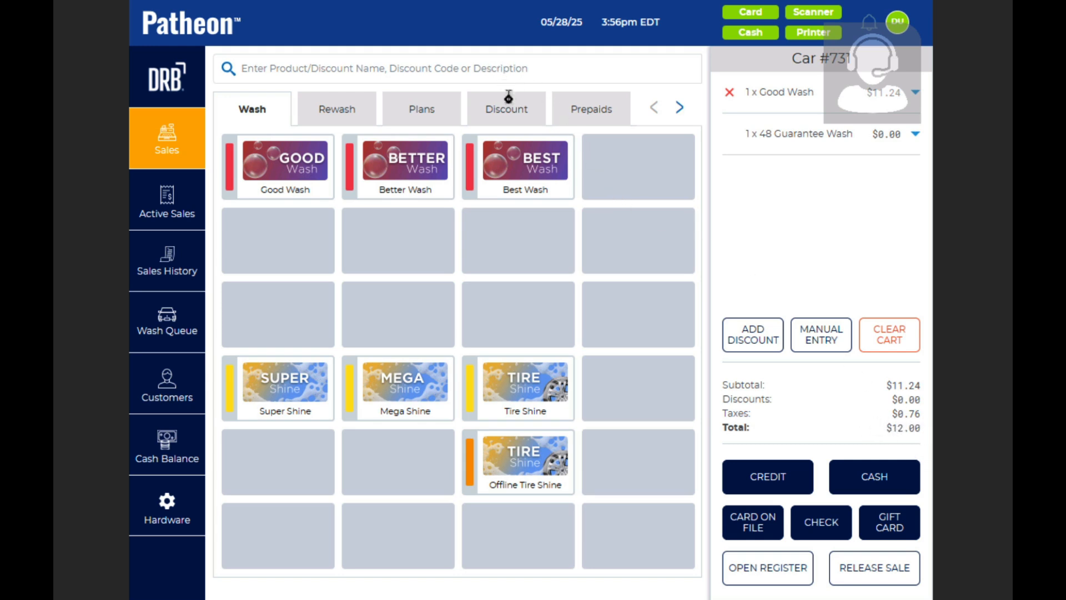
{"action": "left_click", "coordinate": [516, 118]}
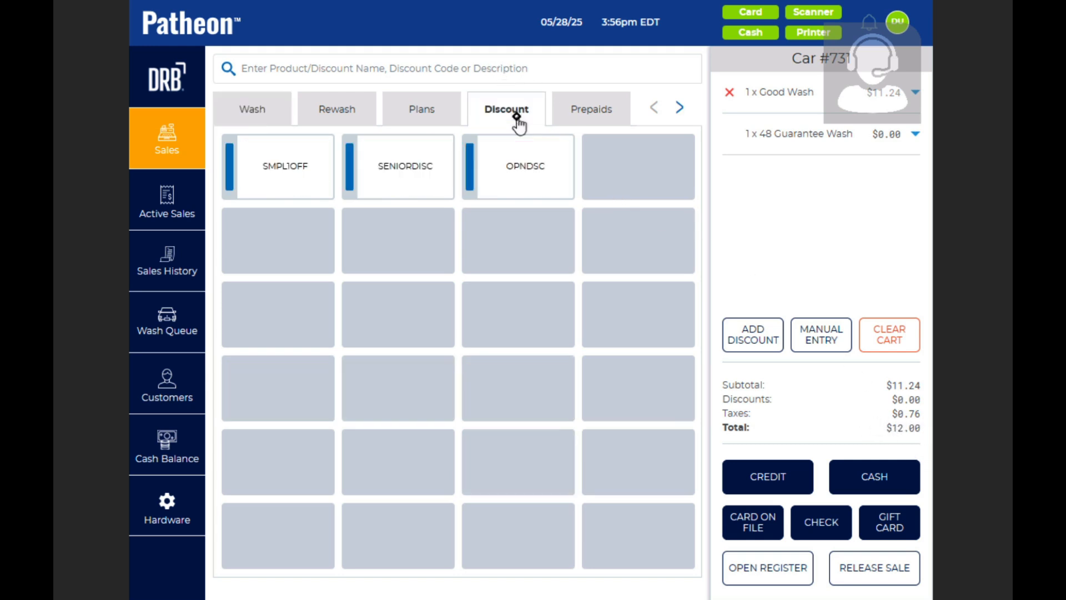
{"action": "left_click", "coordinate": [518, 161]}
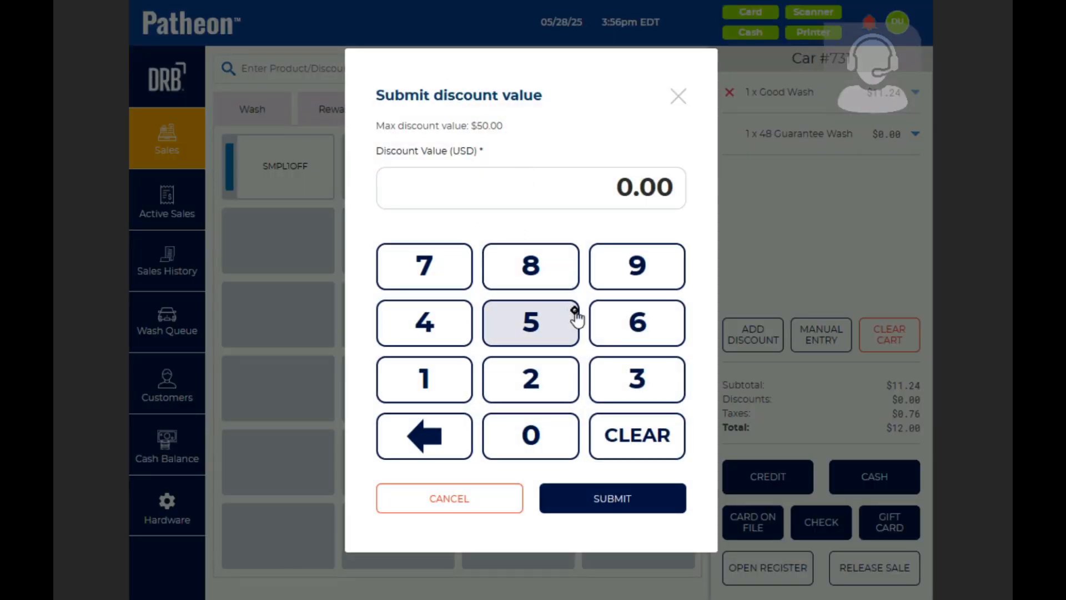
{"action": "left_click", "coordinate": [532, 390]}
{"action": "left_click", "coordinate": [534, 447]}
{"action": "left_click", "coordinate": [534, 447]}
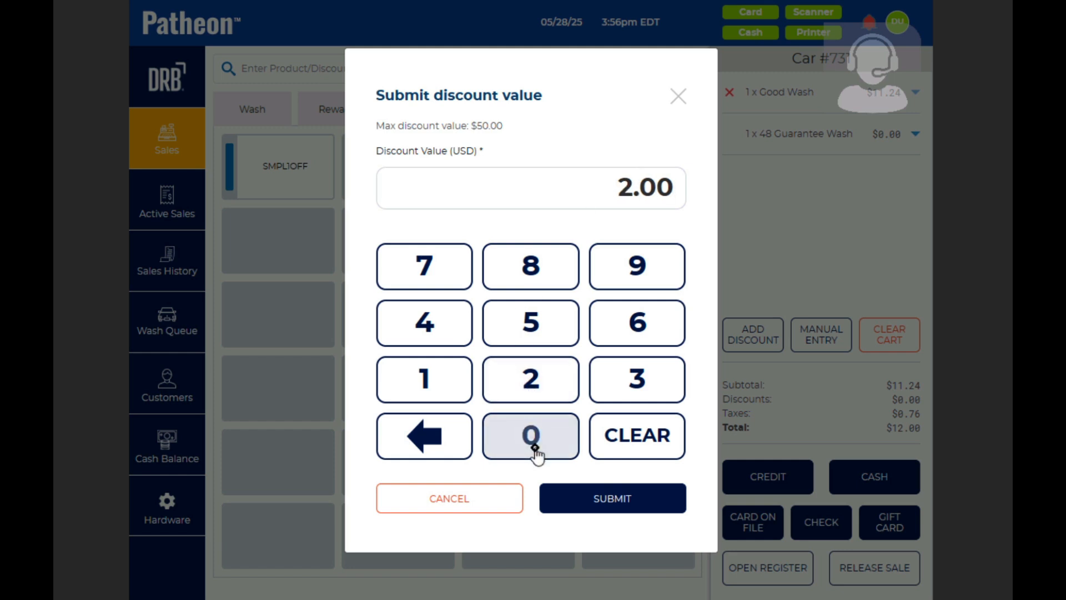
{"action": "left_click", "coordinate": [593, 500]}
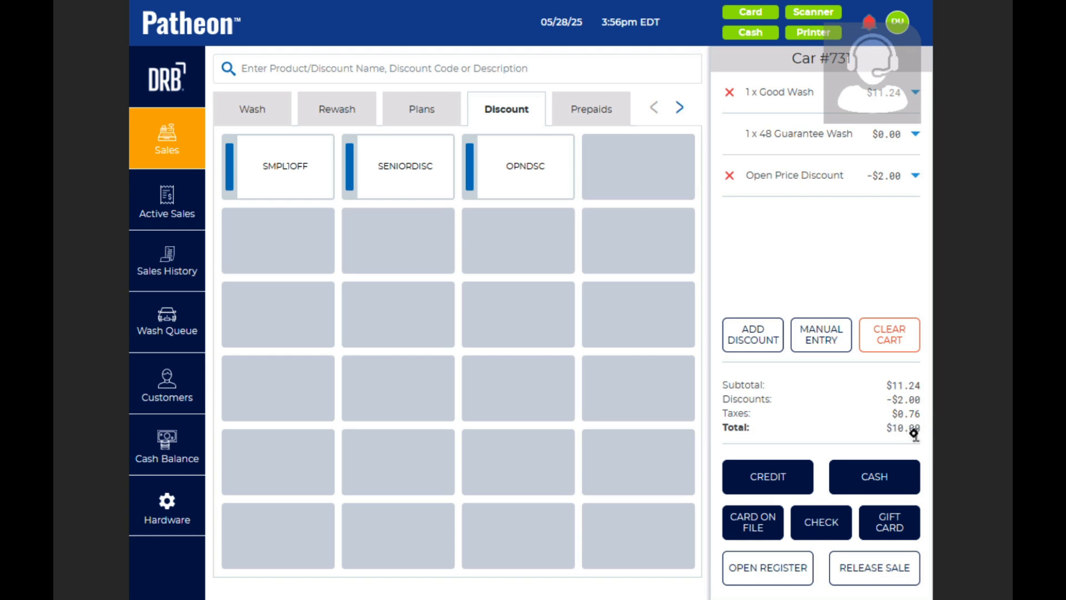
{"action": "left_click", "coordinate": [730, 175]}
{"action": "left_click", "coordinate": [536, 176]}
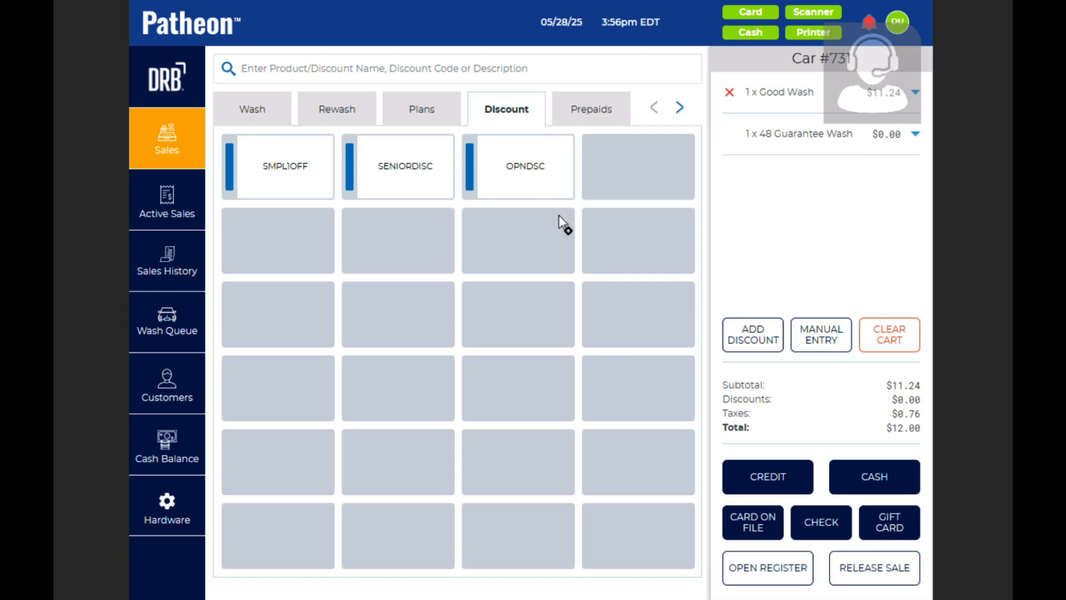
{"action": "left_click", "coordinate": [460, 379]}
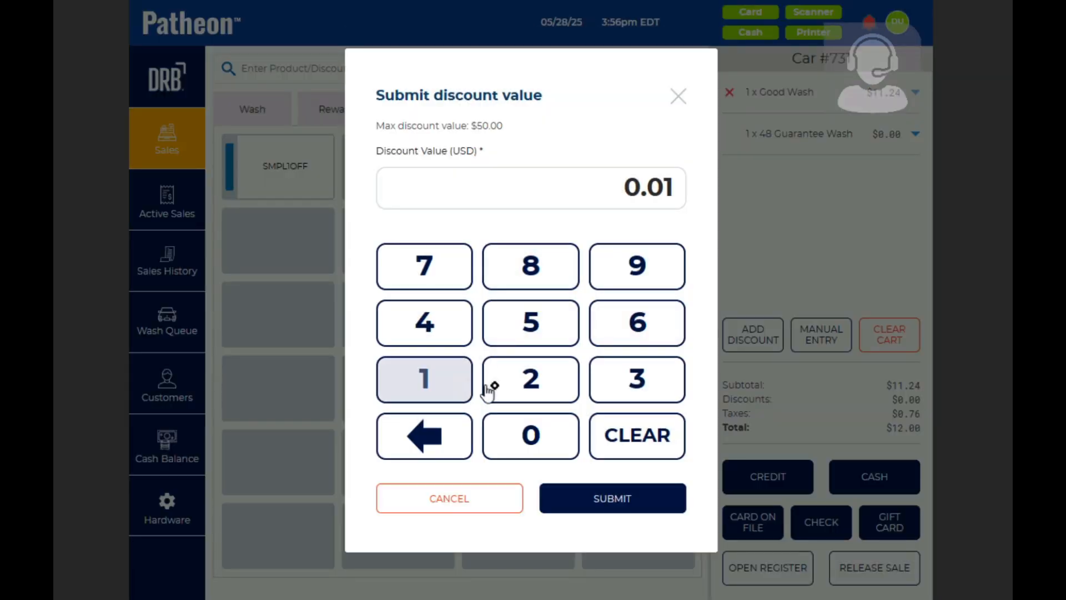
{"action": "left_click", "coordinate": [516, 386]}
{"action": "left_click", "coordinate": [517, 451]}
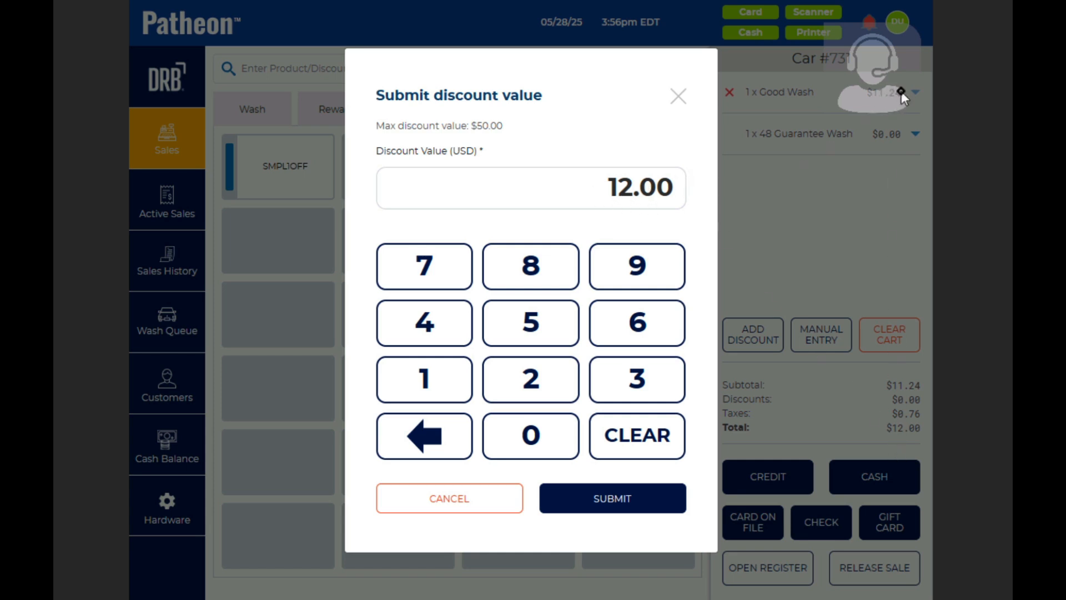
{"action": "left_click", "coordinate": [632, 499]}
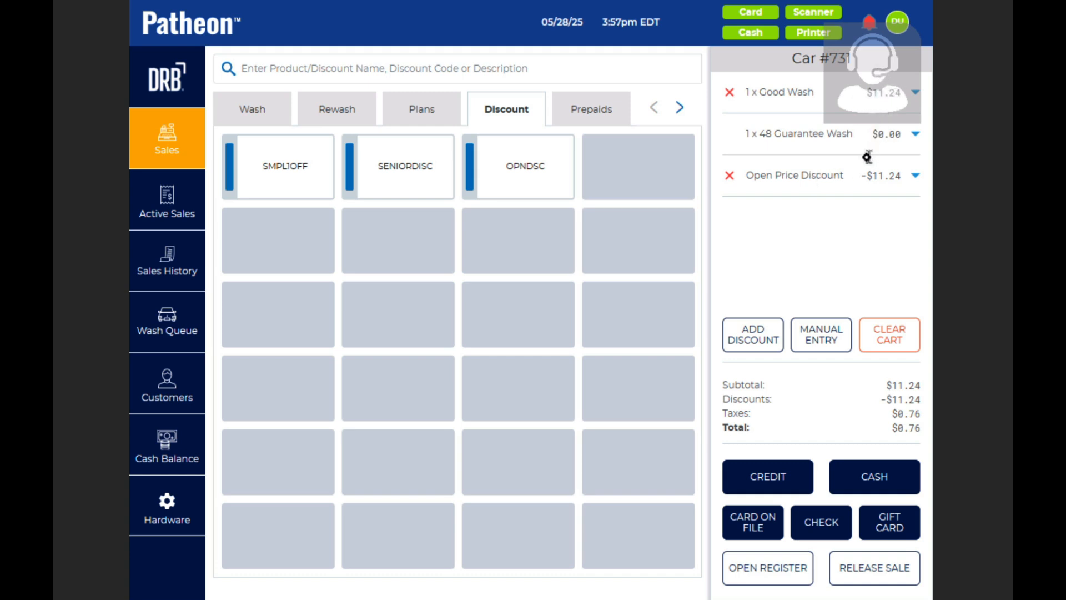
{"action": "left_click", "coordinate": [729, 175]}
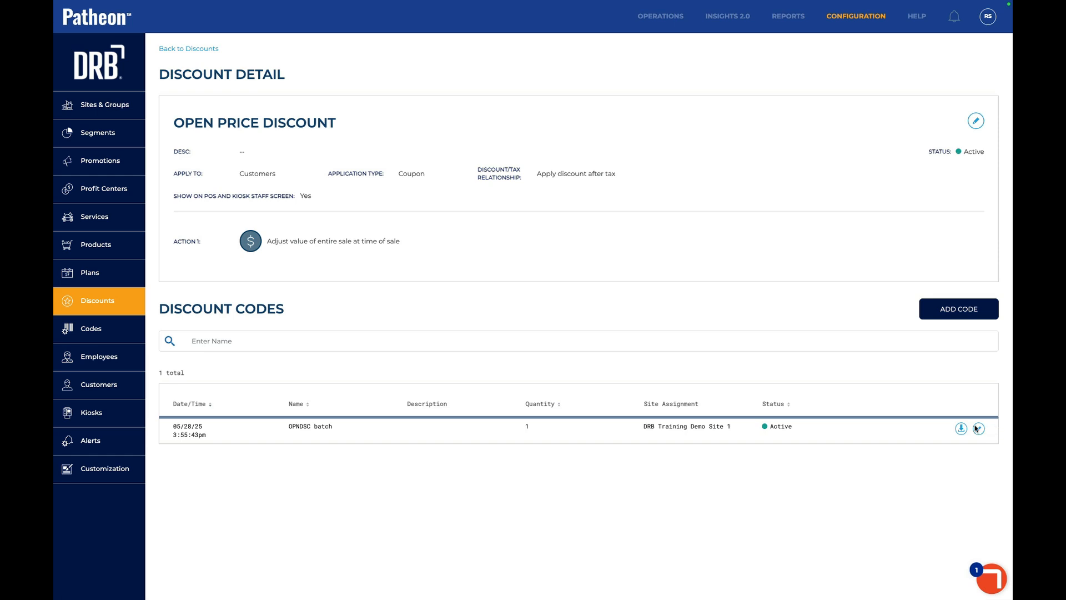
- Edit Open Price Discount to 'Apply discount before tax' and save it
{"action": "left_click", "coordinate": [976, 121]}
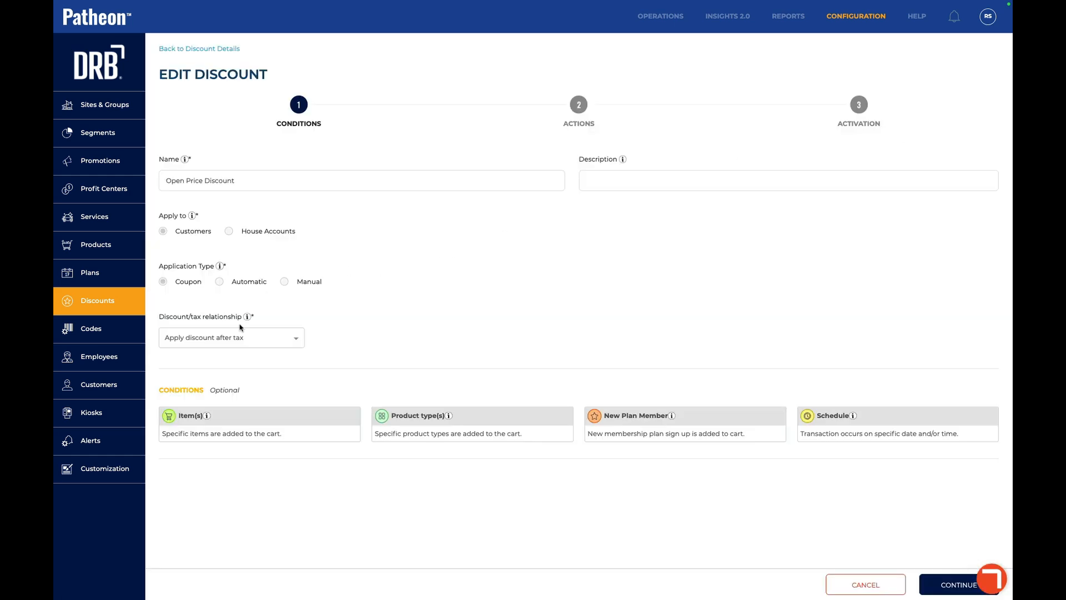
{"action": "left_click", "coordinate": [237, 341]}
{"action": "left_click", "coordinate": [223, 378]}
{"action": "left_click", "coordinate": [949, 578]}
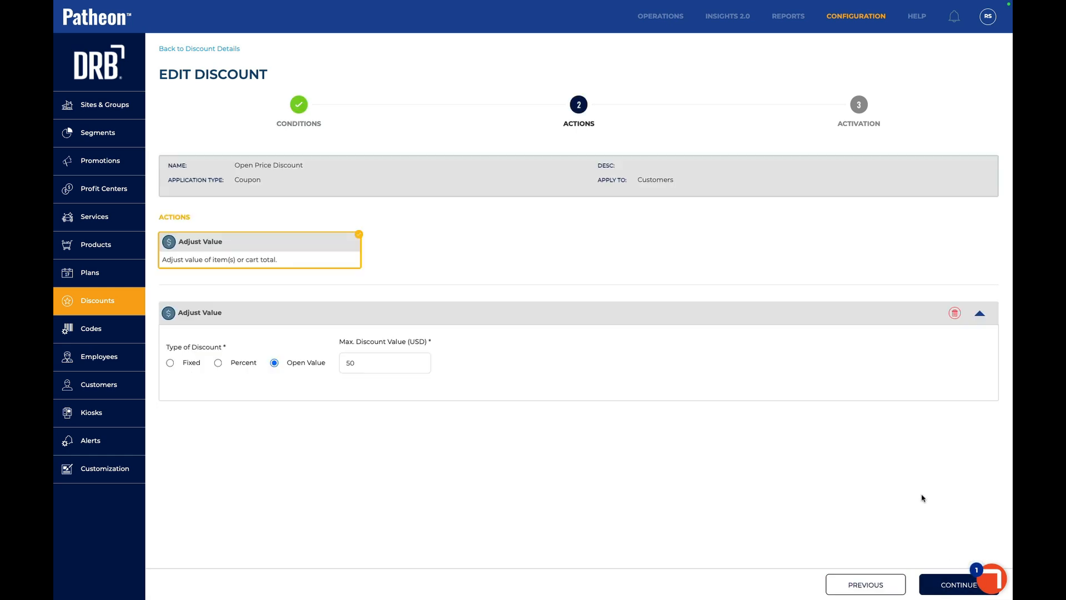
{"action": "left_click", "coordinate": [944, 577]}
{"action": "left_click", "coordinate": [944, 578]}
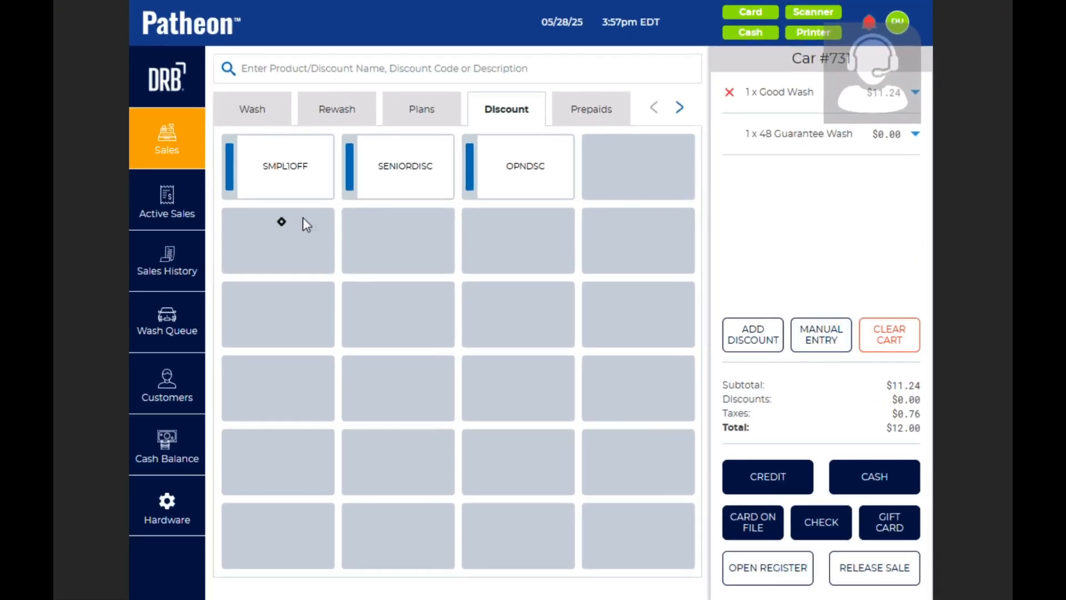
{"action": "left_click", "coordinate": [182, 193]}
{"action": "left_click", "coordinate": [173, 157]}
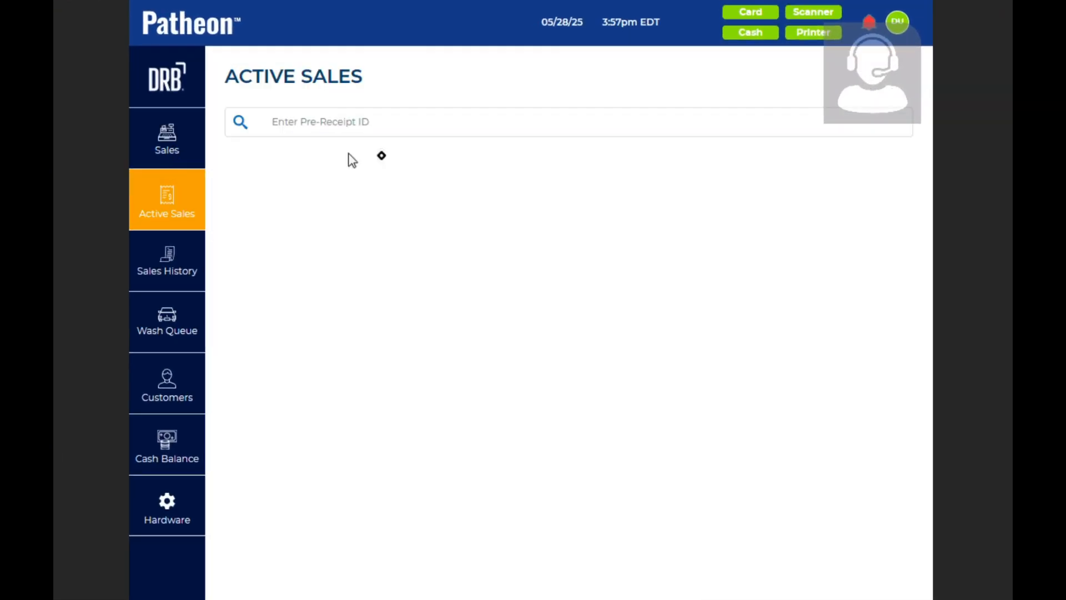
{"action": "left_click", "coordinate": [548, 177]}
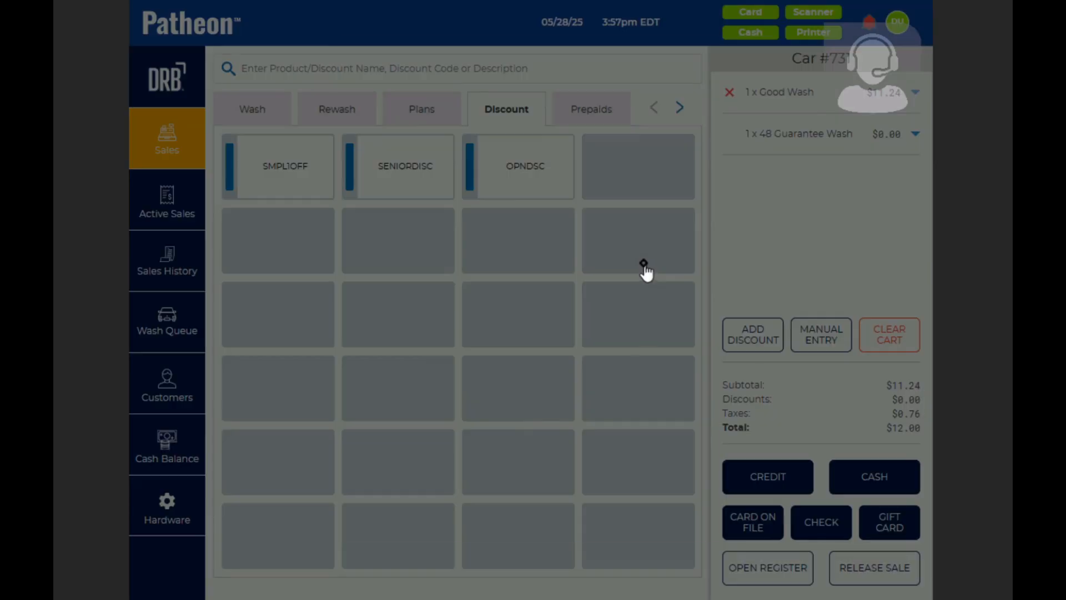
{"action": "left_click", "coordinate": [444, 399]}
{"action": "left_click", "coordinate": [512, 388]}
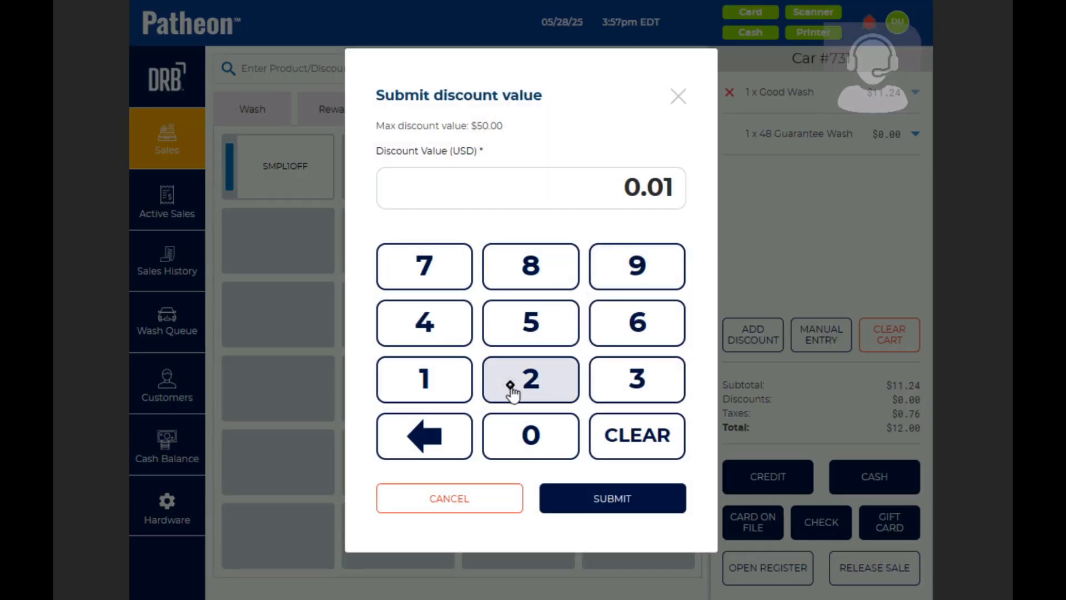
{"action": "left_click", "coordinate": [512, 438]}
{"action": "left_click", "coordinate": [511, 437]}
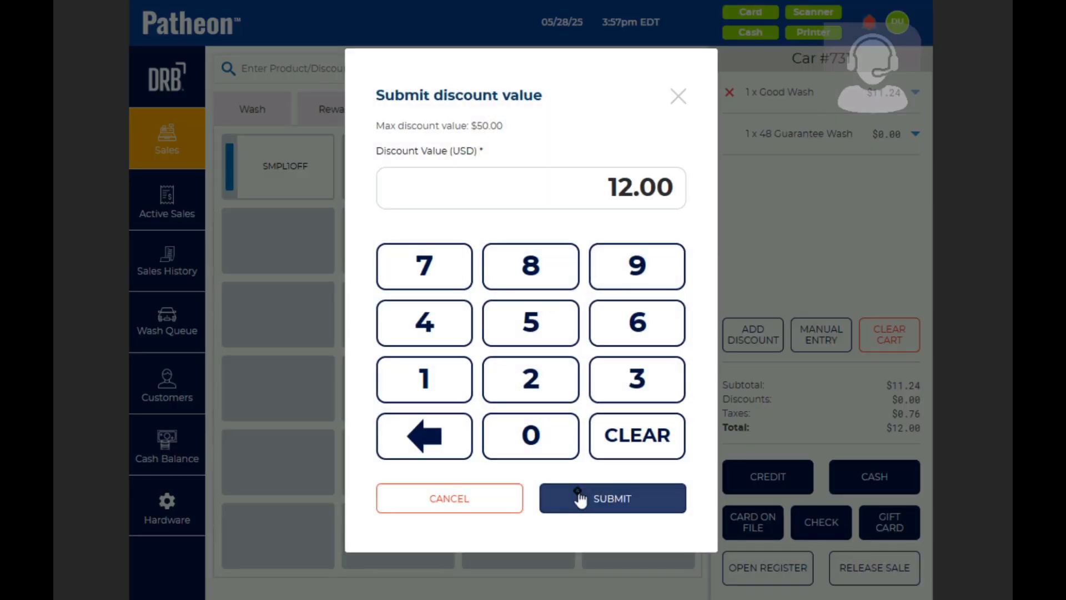
{"action": "left_click", "coordinate": [578, 497]}
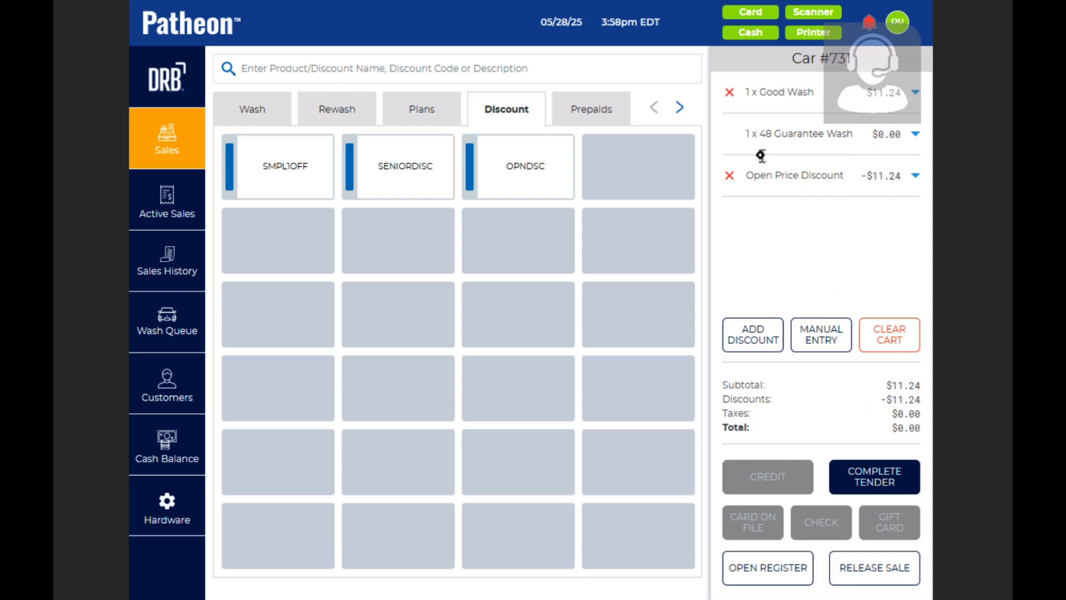
{"action": "left_click", "coordinate": [728, 177]}
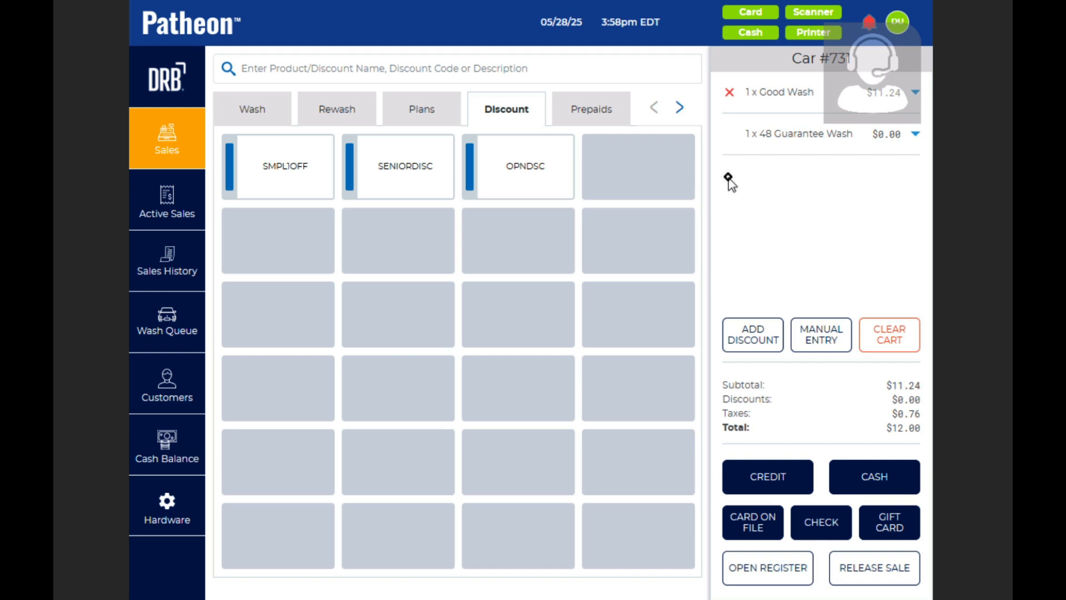
- Apply the OPNDSC discount at $1.00, dropping the cart total to $10.93
{"action": "left_click", "coordinate": [547, 172]}
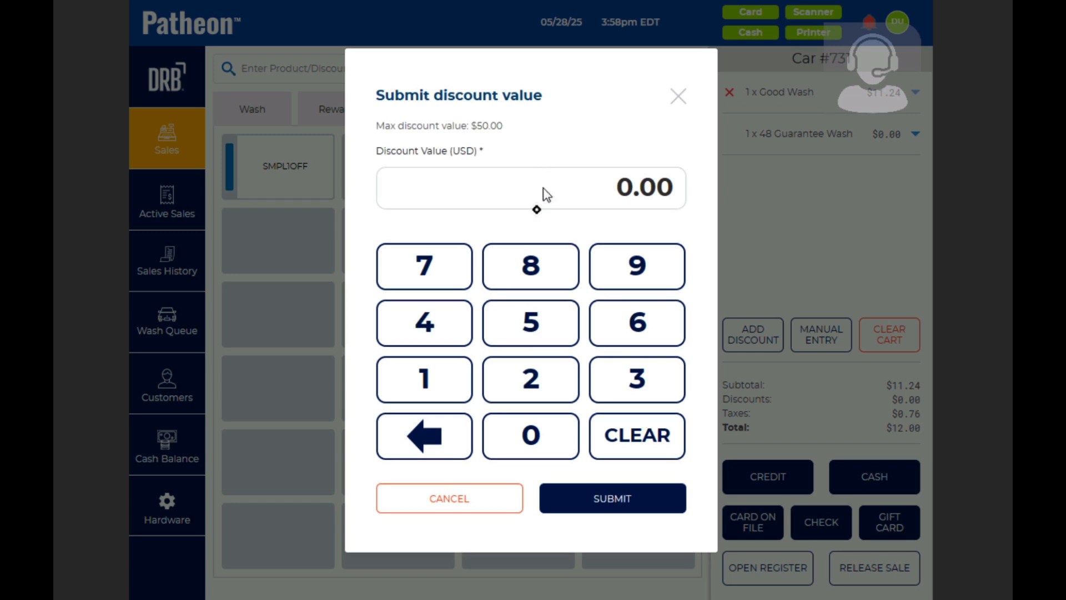
{"action": "left_click", "coordinate": [430, 388]}
{"action": "left_click", "coordinate": [525, 437]}
{"action": "left_click", "coordinate": [522, 439]}
{"action": "left_click", "coordinate": [639, 509]}
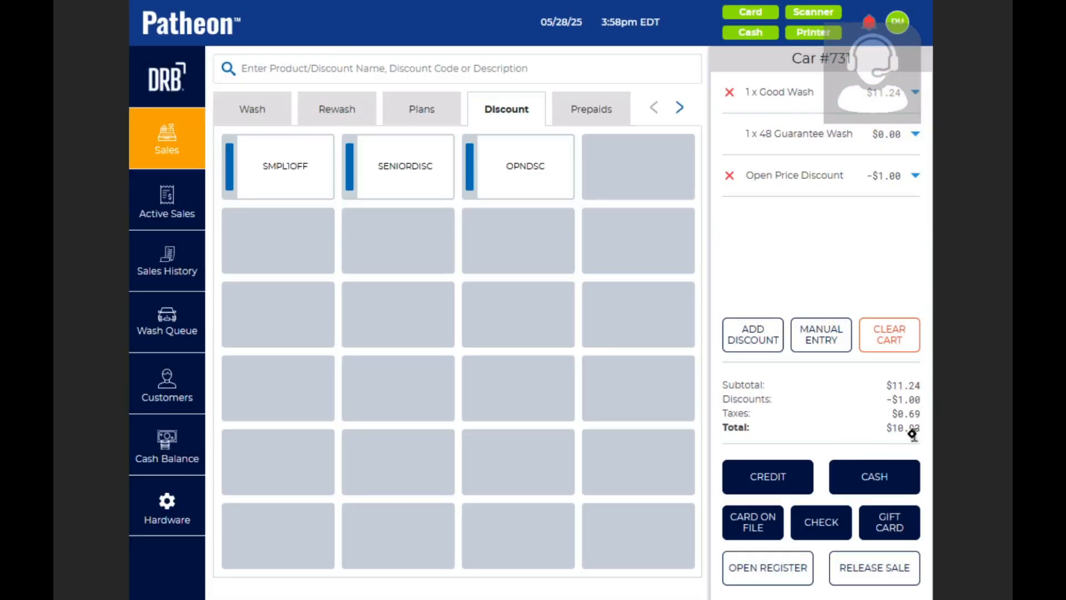